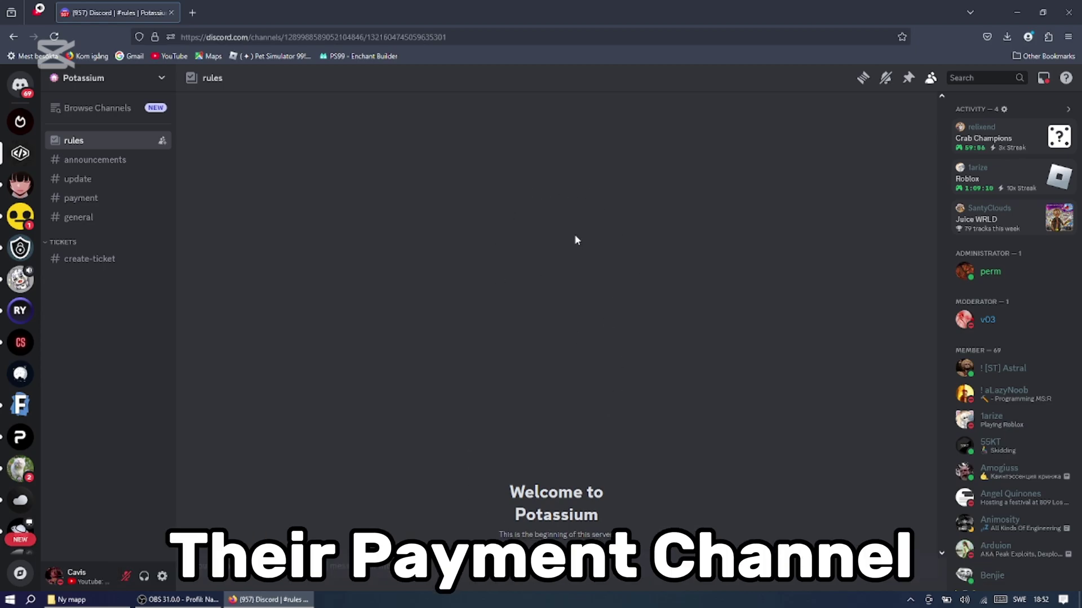
- Open the Sellhub store linked in the Potassium server's payment channel and choose to purchase the Potassium license
{"action": "left_click", "coordinate": [94, 199]}
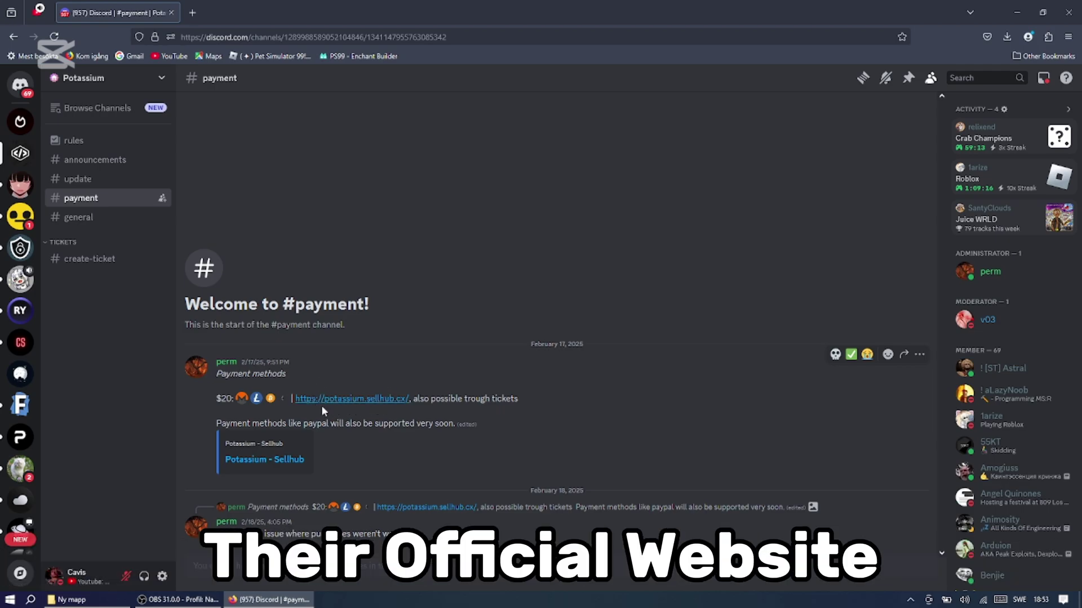
{"action": "left_click", "coordinate": [345, 400]}
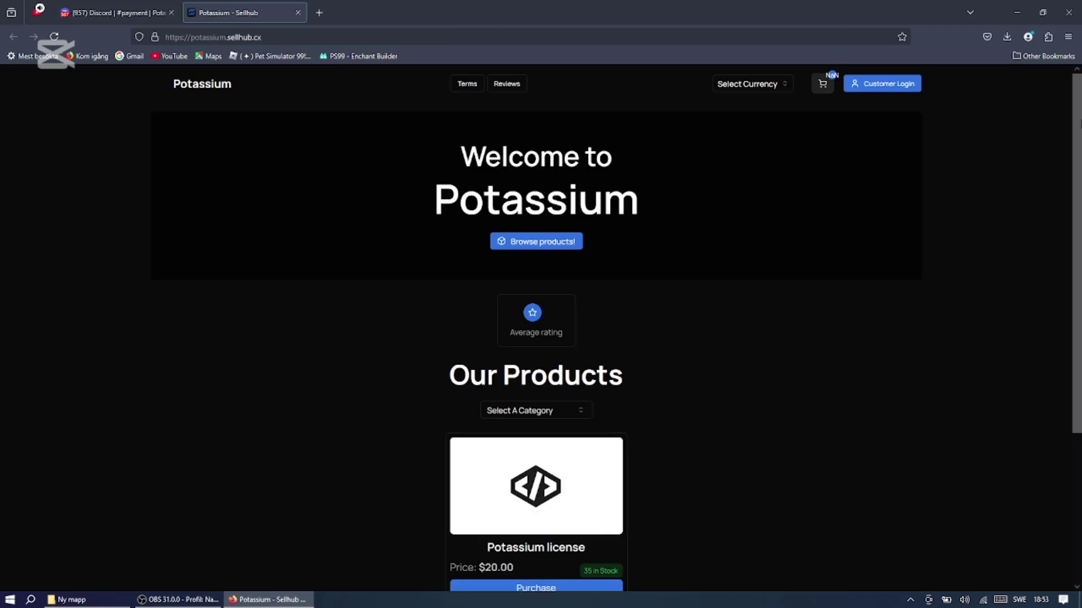
{"action": "scroll", "coordinate": [540, 332], "scroll_direction": "down", "scroll_amount": 3}
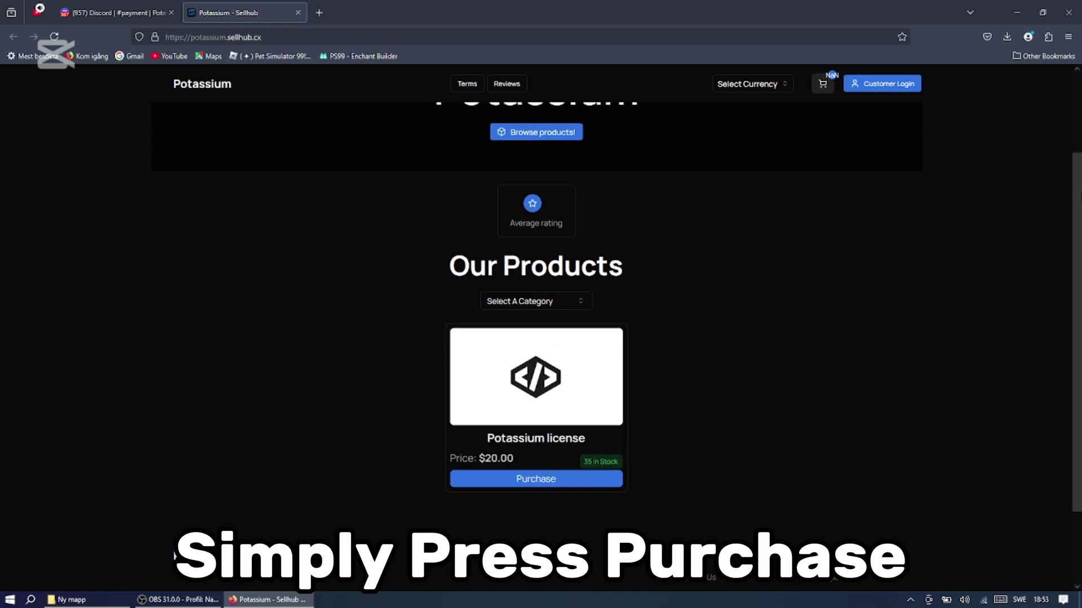
{"action": "scroll", "coordinate": [536, 338], "scroll_direction": "down", "scroll_amount": 1}
{"action": "left_click", "coordinate": [514, 388]}
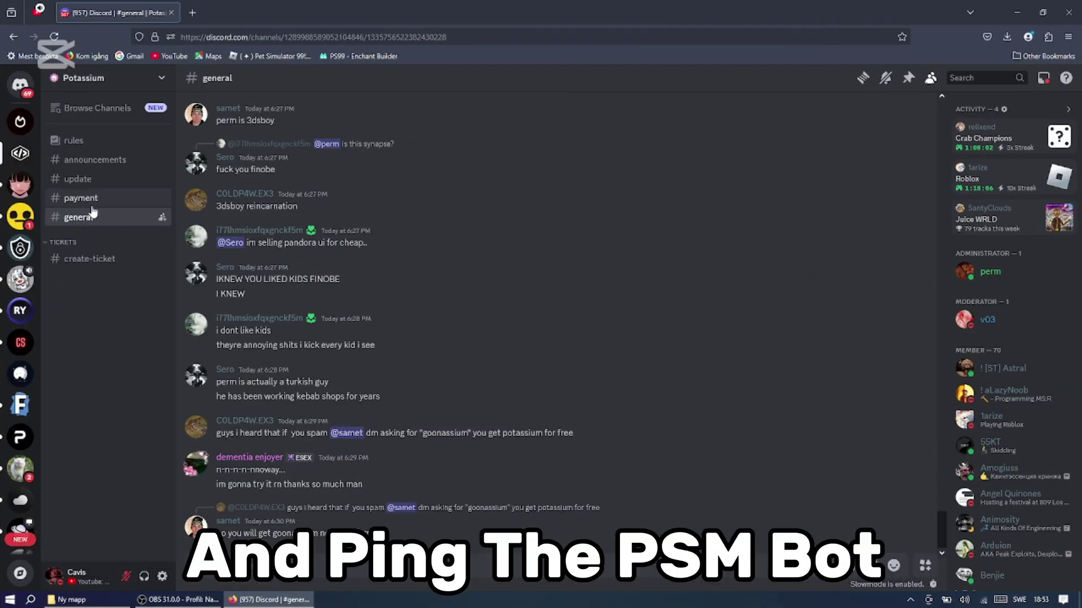
{"action": "type", "text": "@psm"}
{"action": "key", "text": "Return"}
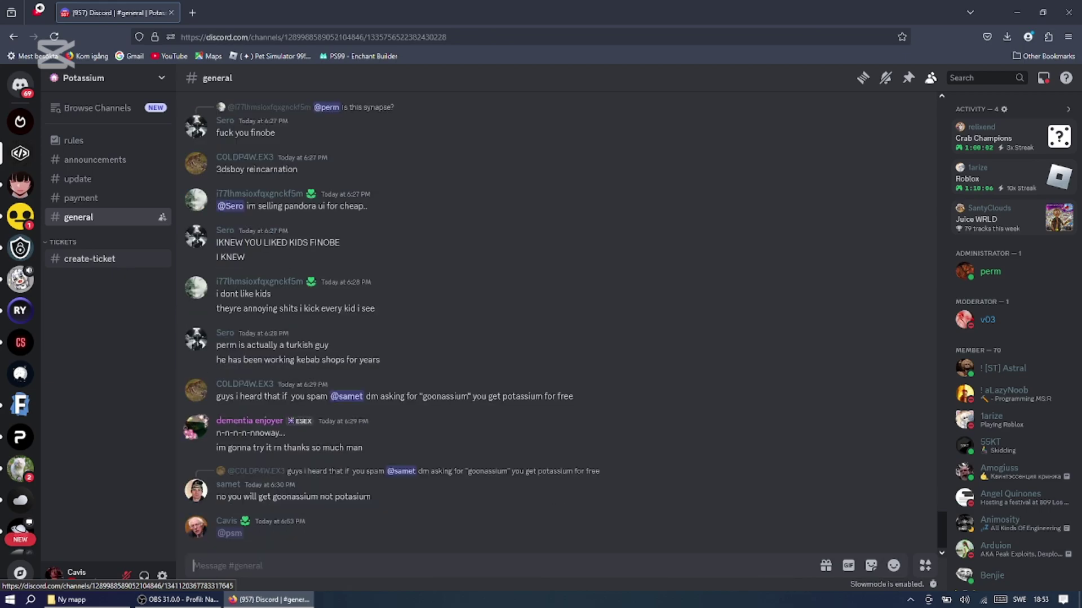
- Open a direct message with the psm bot from its full profile and dismiss the old download message
{"action": "left_click", "coordinate": [239, 534]}
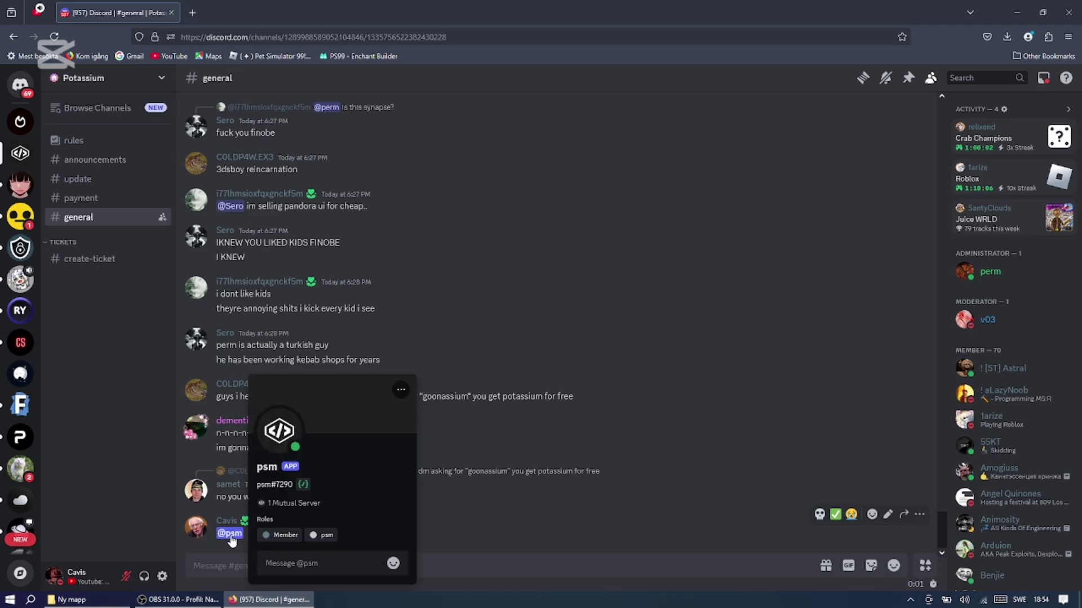
{"action": "left_click", "coordinate": [275, 433]}
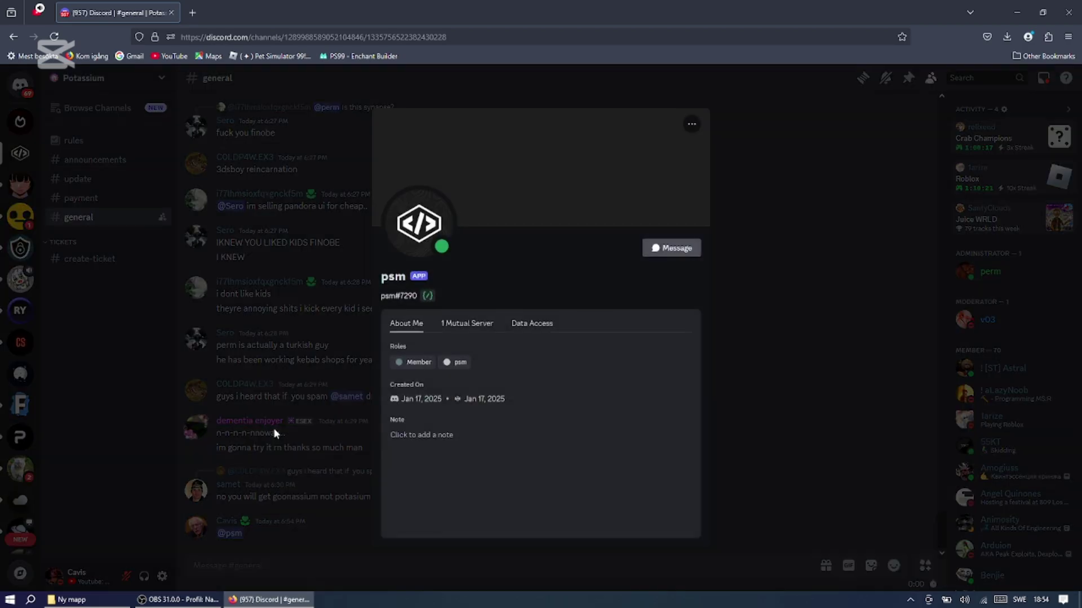
{"action": "left_click", "coordinate": [661, 254]}
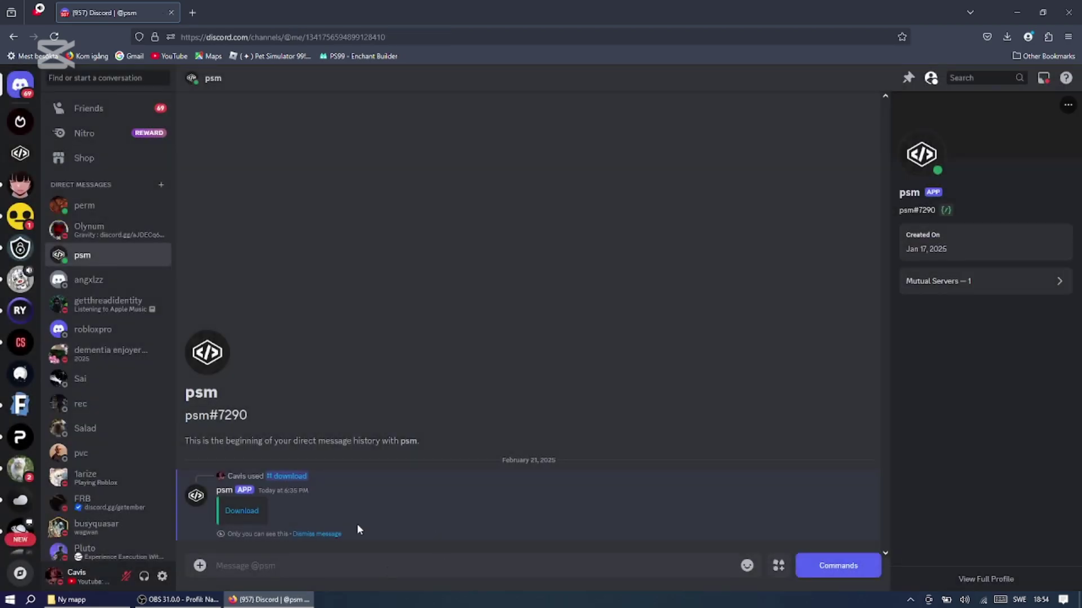
{"action": "left_click", "coordinate": [322, 534]}
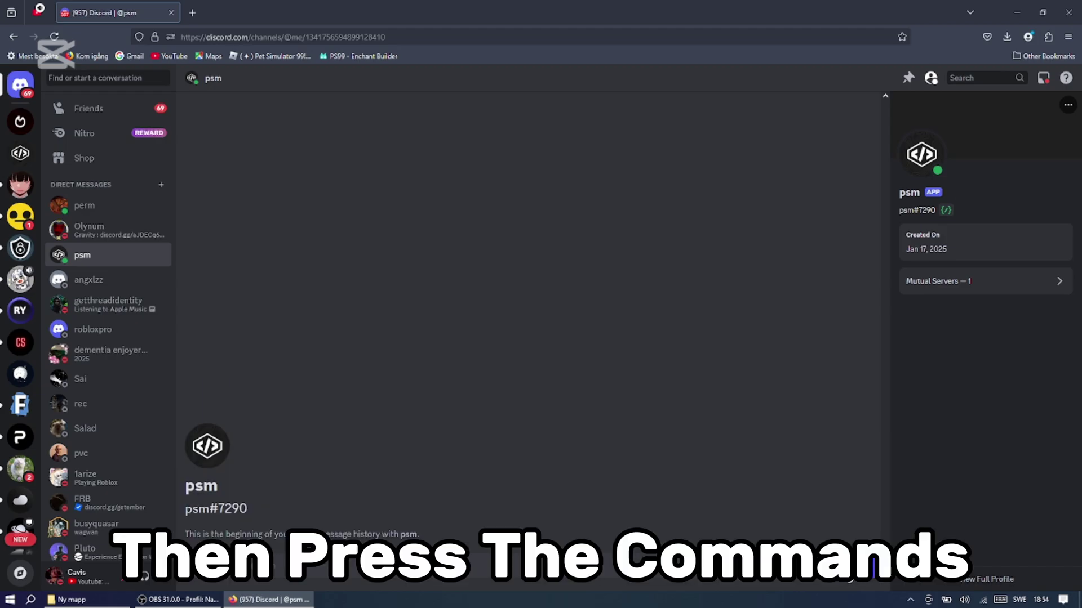
- Start the psm bot's register command and fill in the account password and license key fields
{"action": "left_click", "coordinate": [838, 566]}
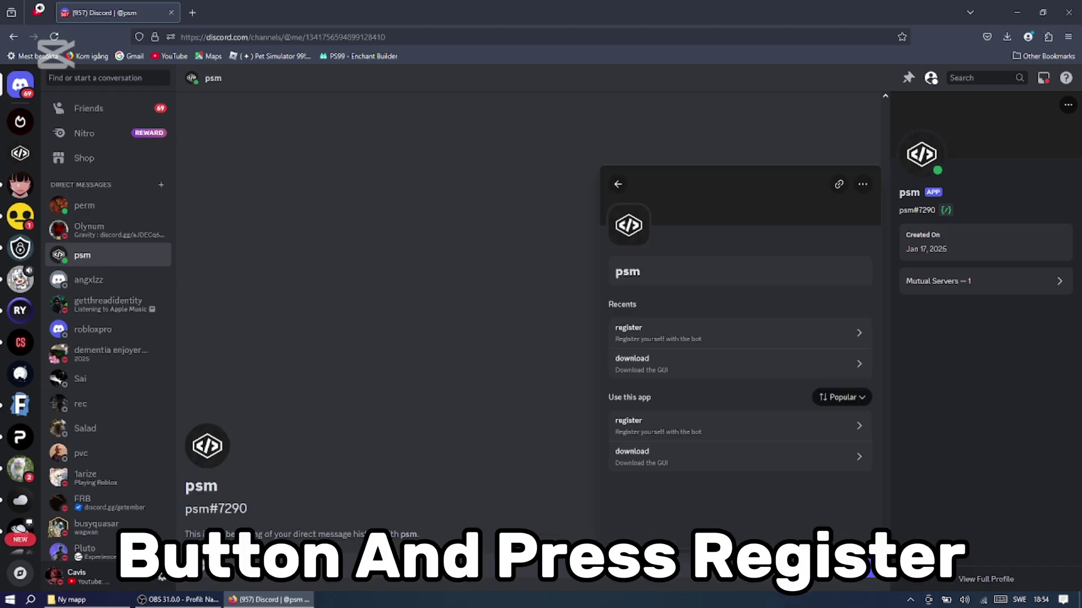
{"action": "left_click", "coordinate": [755, 337]}
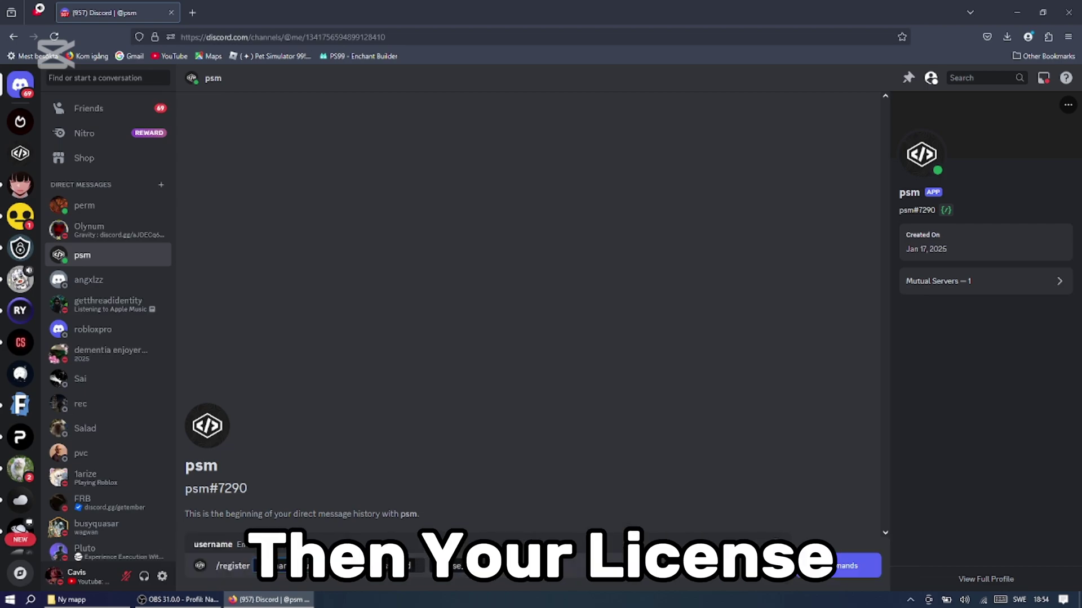
{"action": "left_click", "coordinate": [426, 564]}
{"action": "type", "text": "passwordhere license_key"}
{"action": "left_click", "coordinate": [543, 564]}
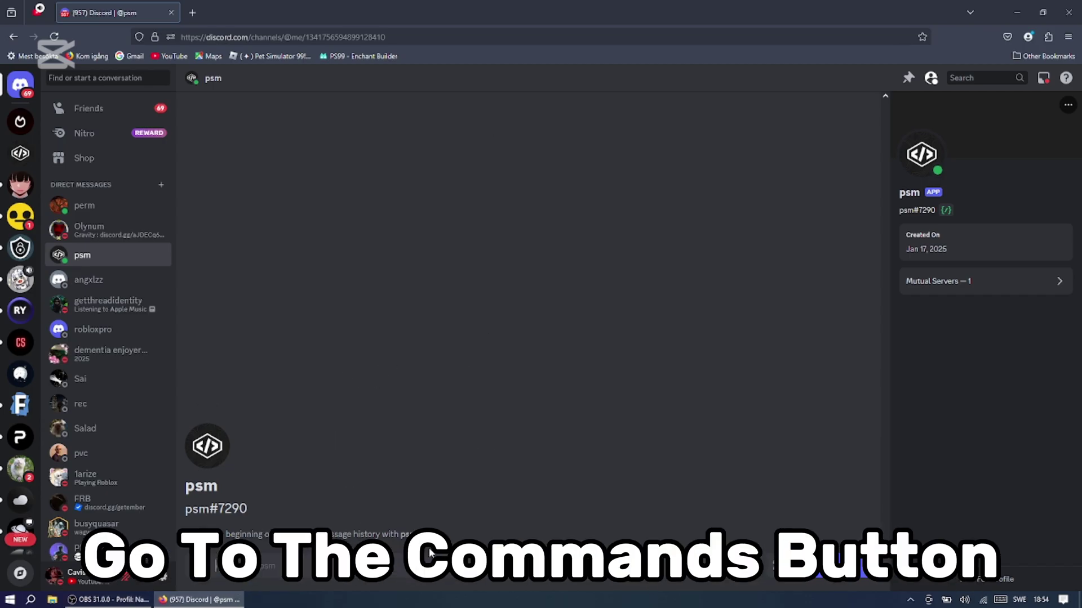
- Run the psm bot's download command and download the linked GUI archive, continuing past the dangerous-download dialog
{"action": "left_click", "coordinate": [874, 565]}
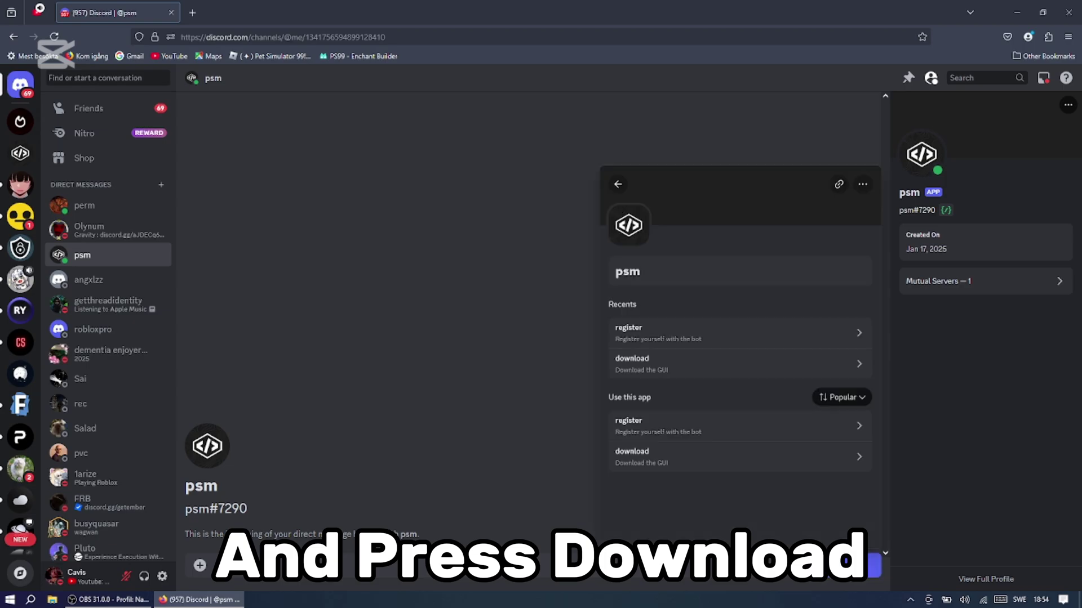
{"action": "left_click", "coordinate": [745, 376]}
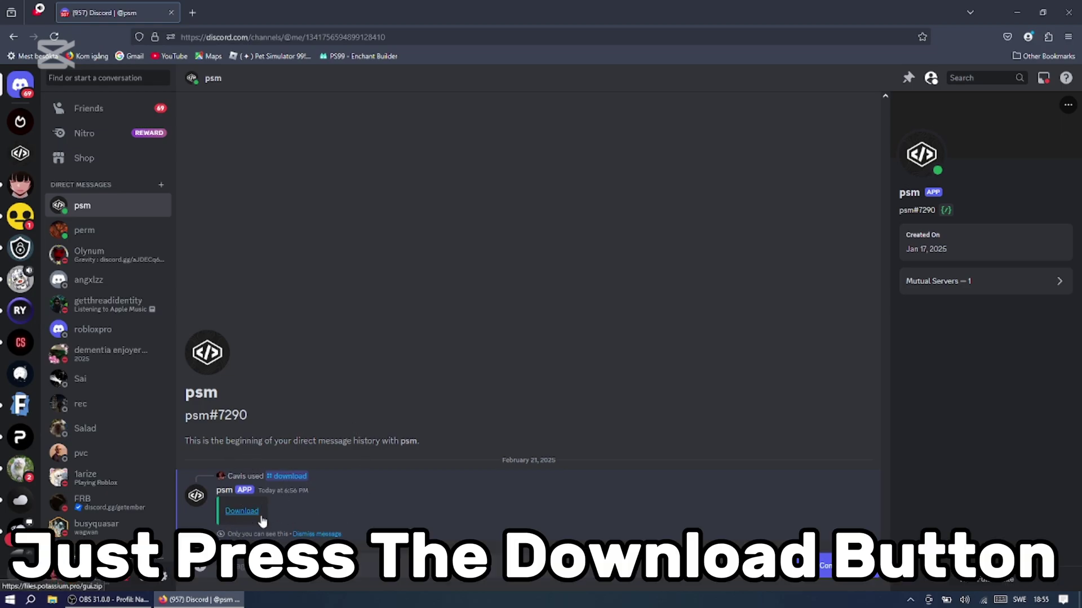
{"action": "left_click", "coordinate": [241, 511]}
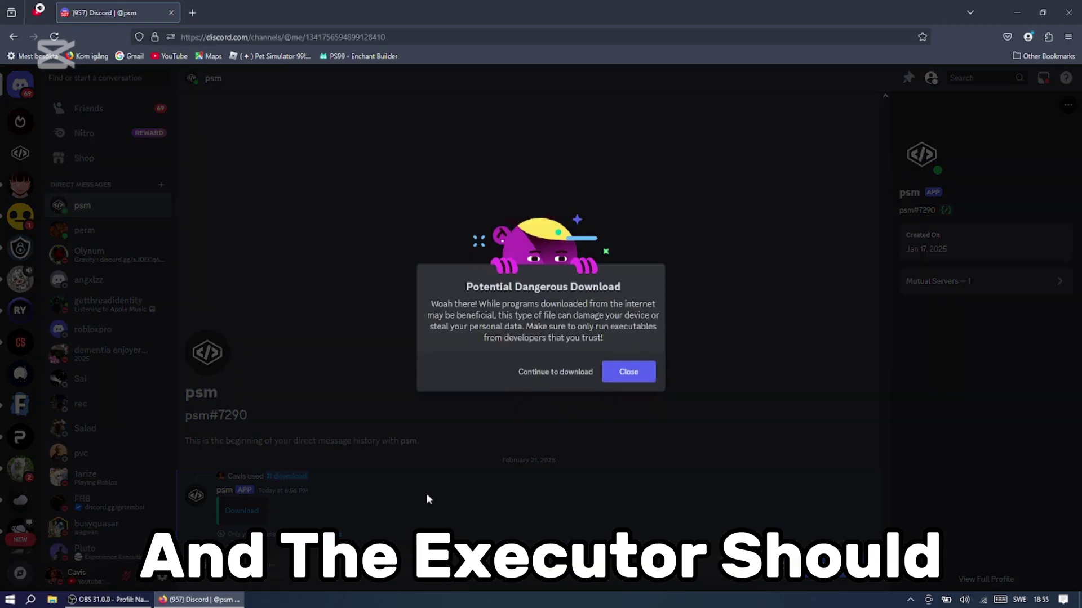
{"action": "left_click", "coordinate": [561, 373]}
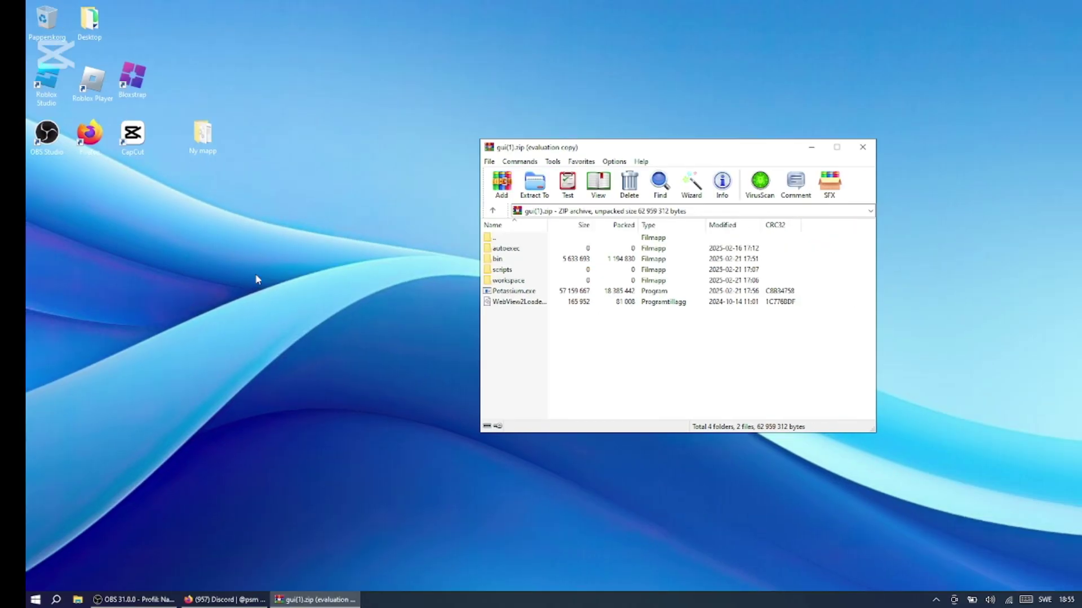
- Create a new folder named potassium on the desktop
{"action": "right_click", "coordinate": [246, 250]}
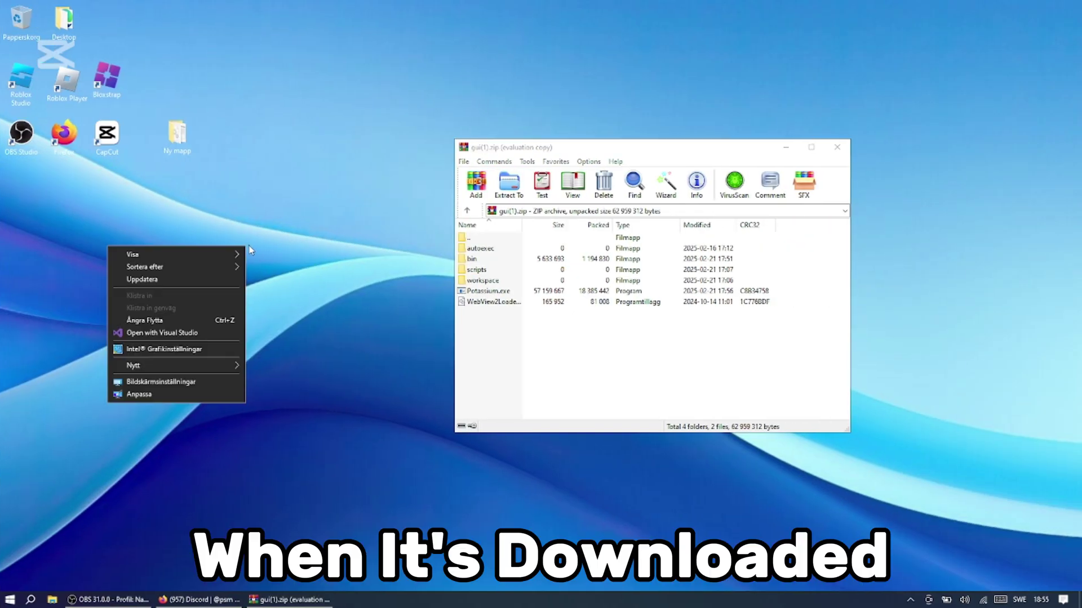
{"action": "left_click", "coordinate": [272, 239]}
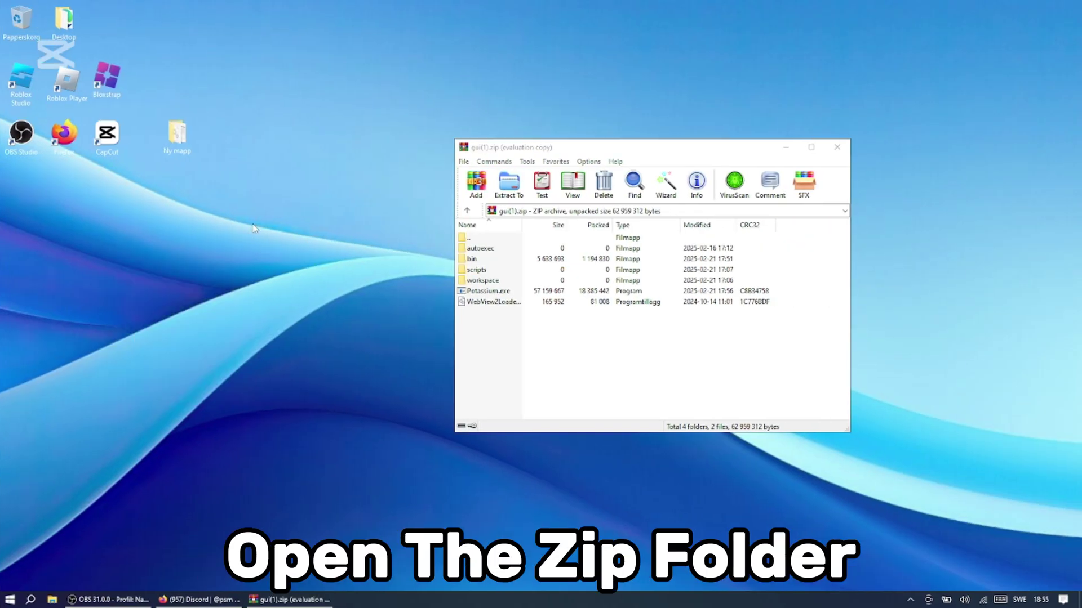
{"action": "right_click", "coordinate": [227, 243]}
{"action": "mouse_move", "coordinate": [210, 362]}
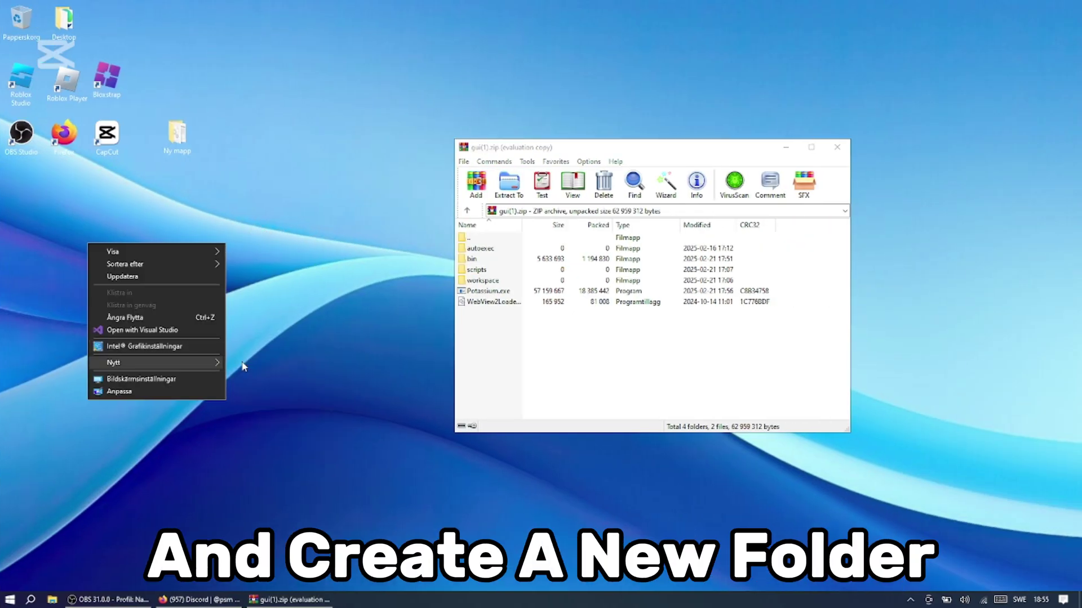
{"action": "left_click", "coordinate": [244, 365]}
{"action": "type", "text": "port"}
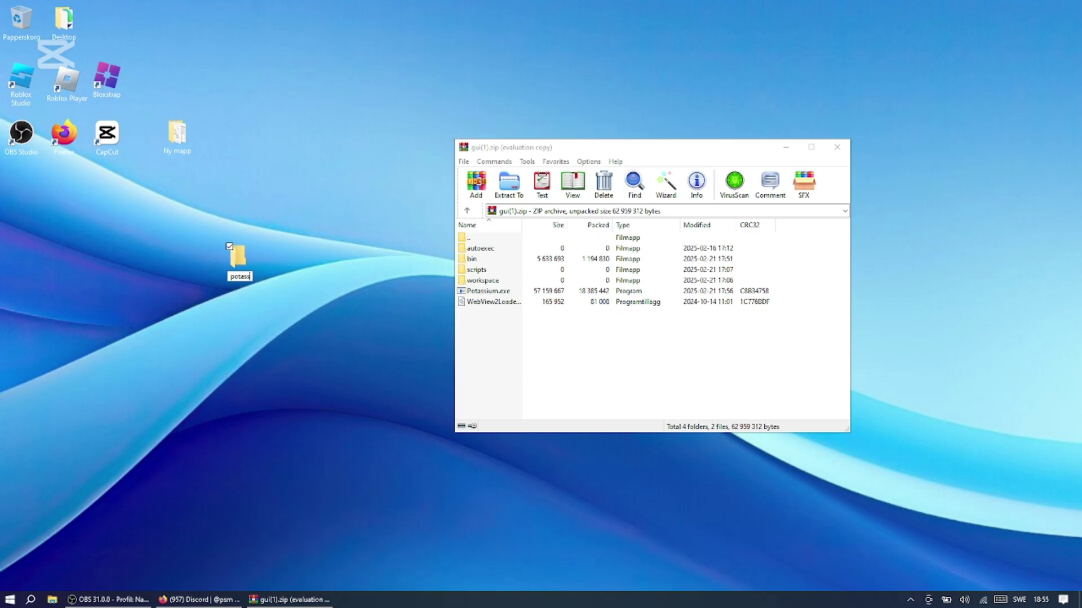
{"action": "key", "text": "Return"}
- Extract all files and folders from gui(1).zip into the desktop potassium folder and close the archive
{"action": "left_click_drag", "start_coordinate": [485, 341], "coordinate": [488, 264]}
{"action": "left_click_drag", "start_coordinate": [519, 351], "coordinate": [235, 260]}
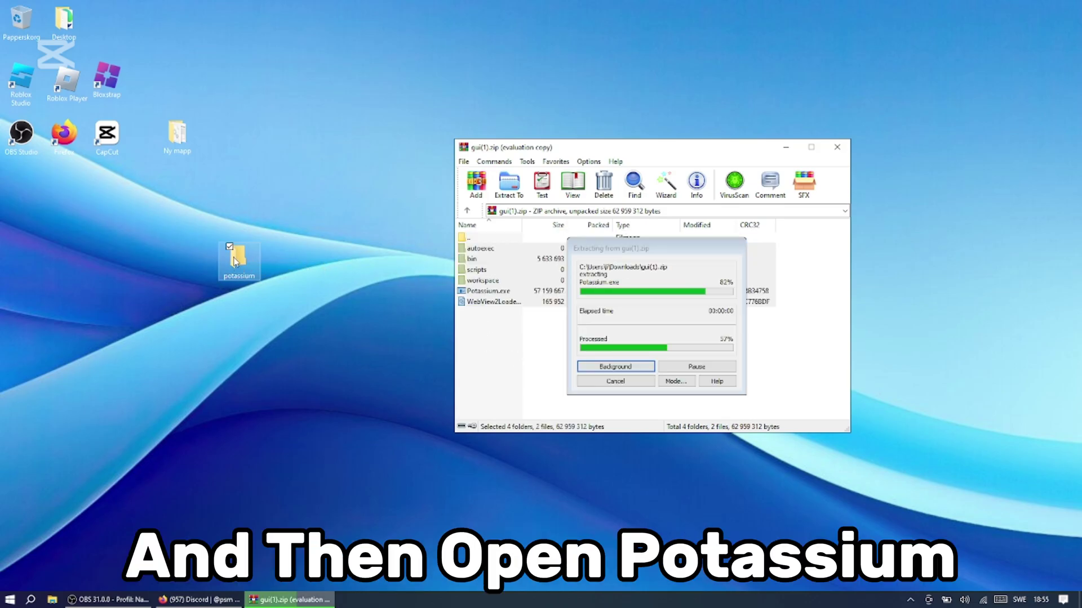
{"action": "left_click", "coordinate": [845, 150]}
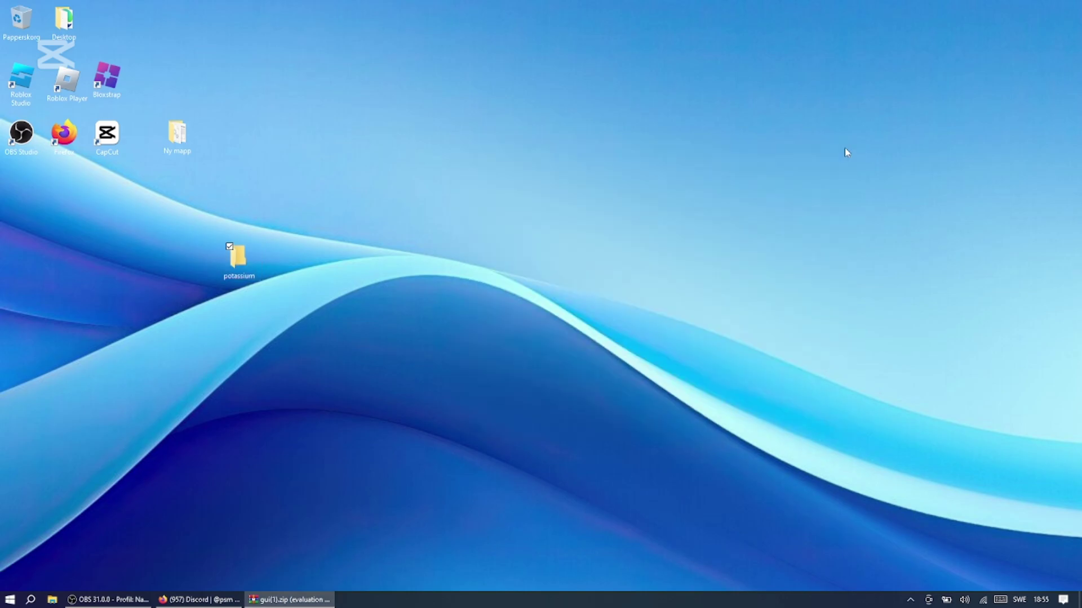
- Open the potassium folder and launch the Potassium program
{"action": "double_click", "coordinate": [246, 265]}
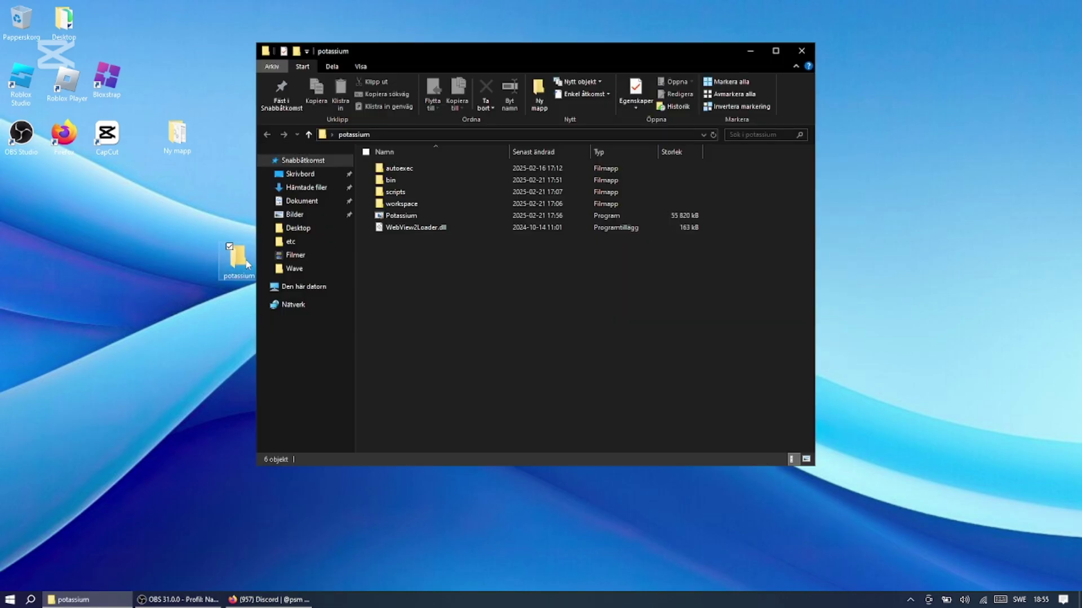
{"action": "left_click_drag", "start_coordinate": [476, 276], "coordinate": [422, 242]}
{"action": "double_click", "coordinate": [432, 217]}
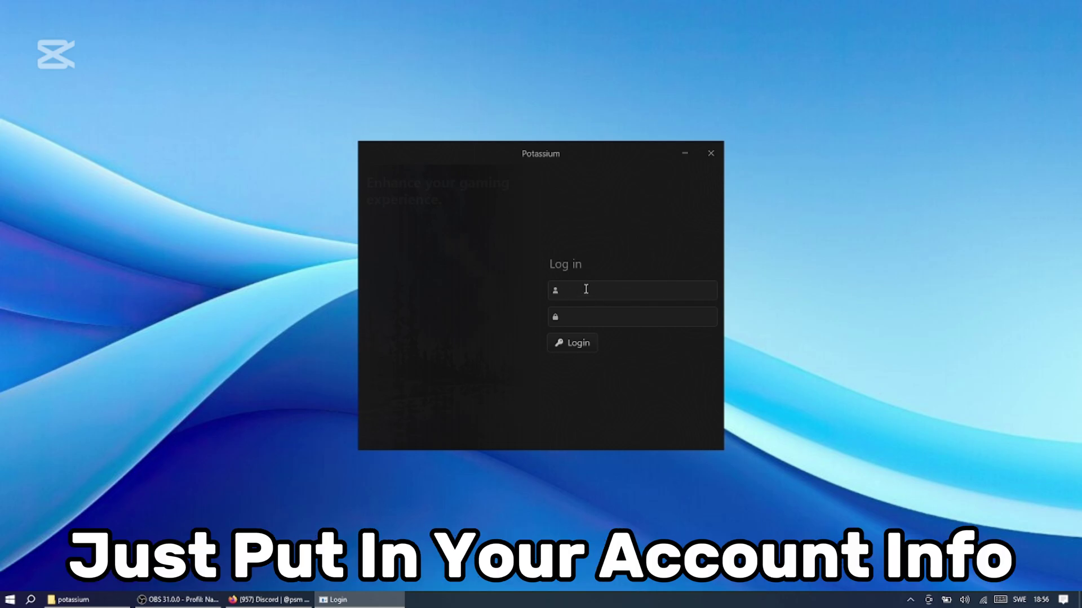
- Fill in the account username and password in the Potassium login form and log in
{"action": "type", "text": "cavis"}
{"action": "left_click", "coordinate": [609, 323]}
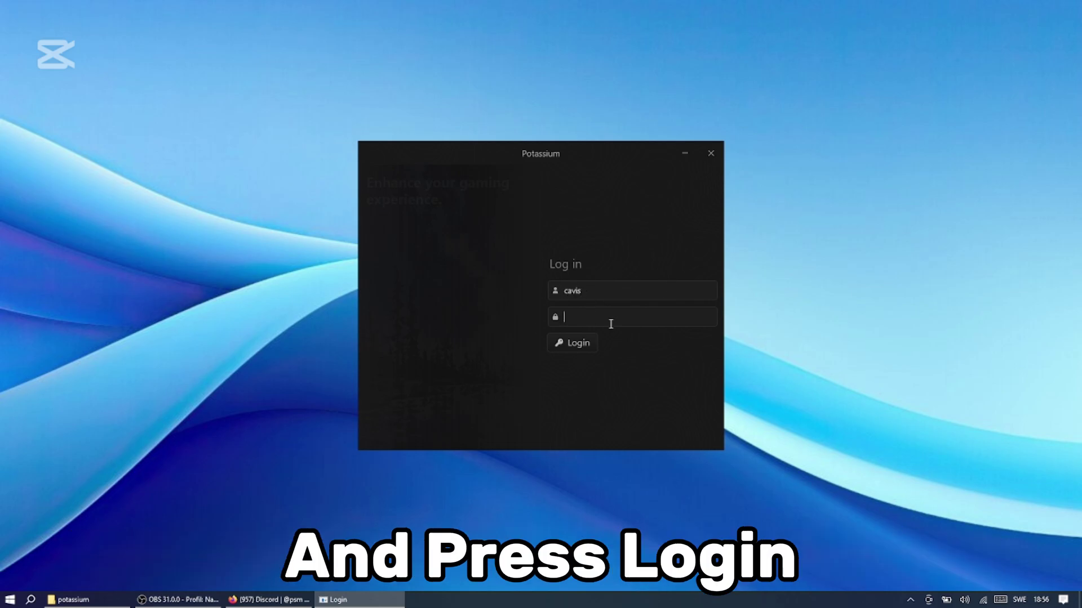
{"action": "type", "text": "•••••"}
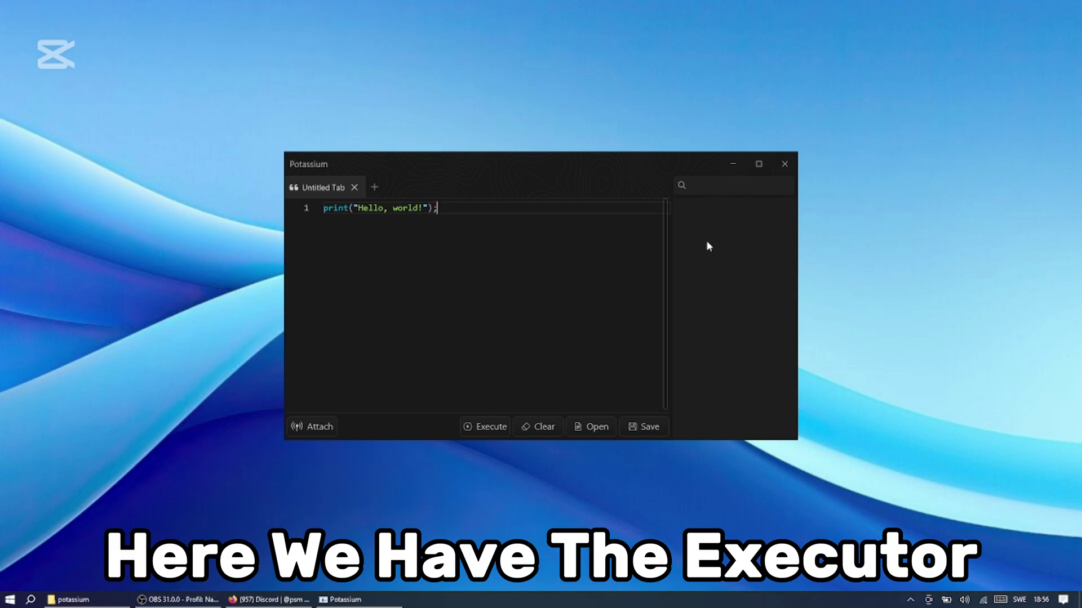
- Replace the sample script in the first tab with a print call and clear the editor
{"action": "key", "text": "ctrl+a"}
{"action": "left_click", "coordinate": [606, 284]}
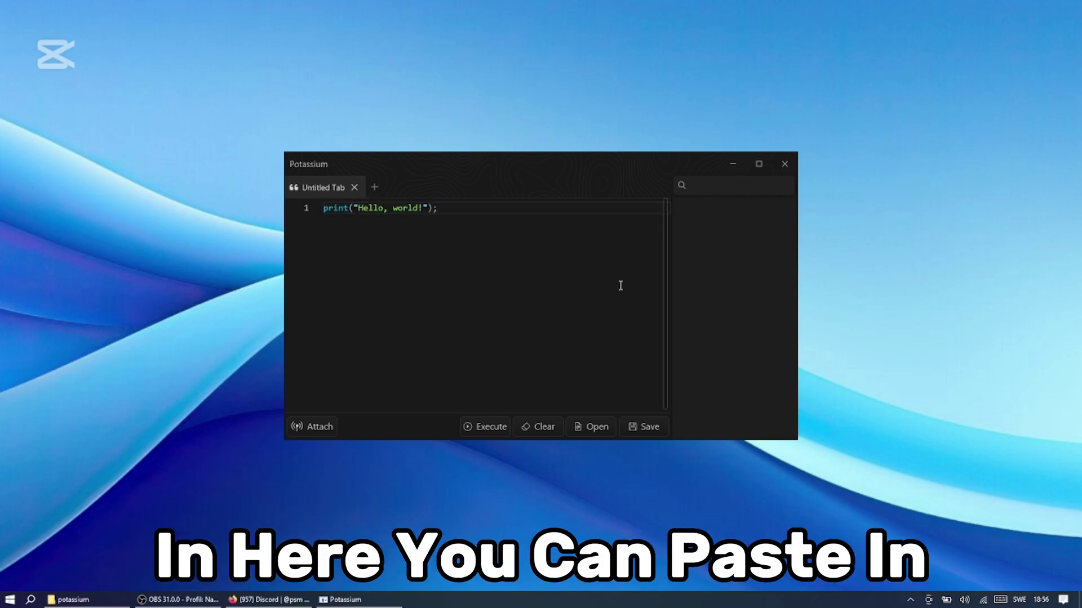
{"action": "key", "text": "ctrl+a"}
{"action": "type", "text": "print(\""}
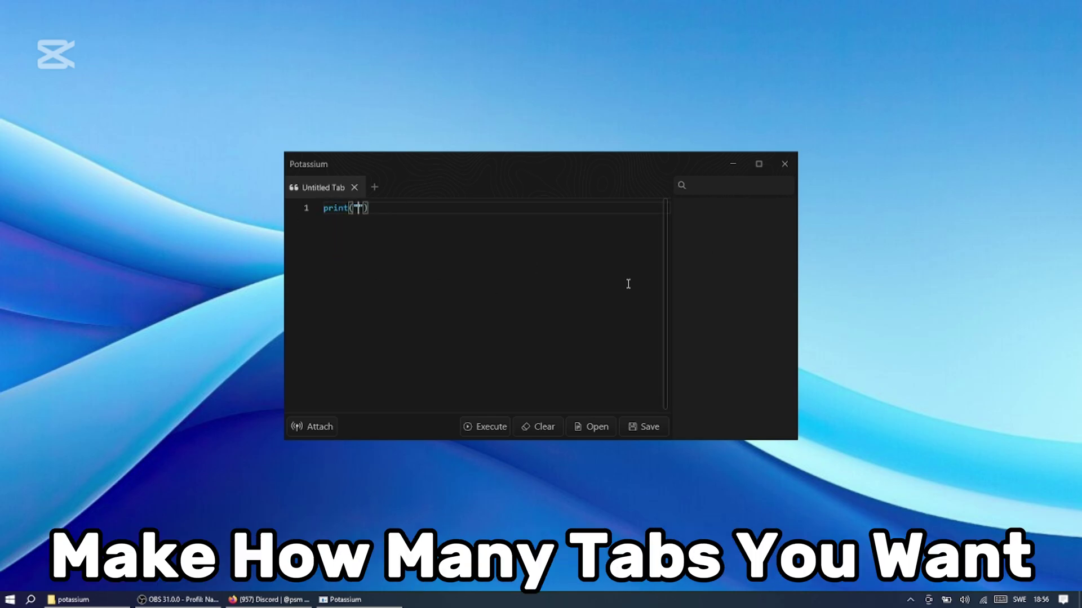
{"action": "type", "text": "print"}
{"action": "key", "text": "ctrl+a"}
{"action": "key", "text": "BackSpace"}
- Add three more untitled script tabs to the Potassium editor
{"action": "left_click", "coordinate": [374, 186]}
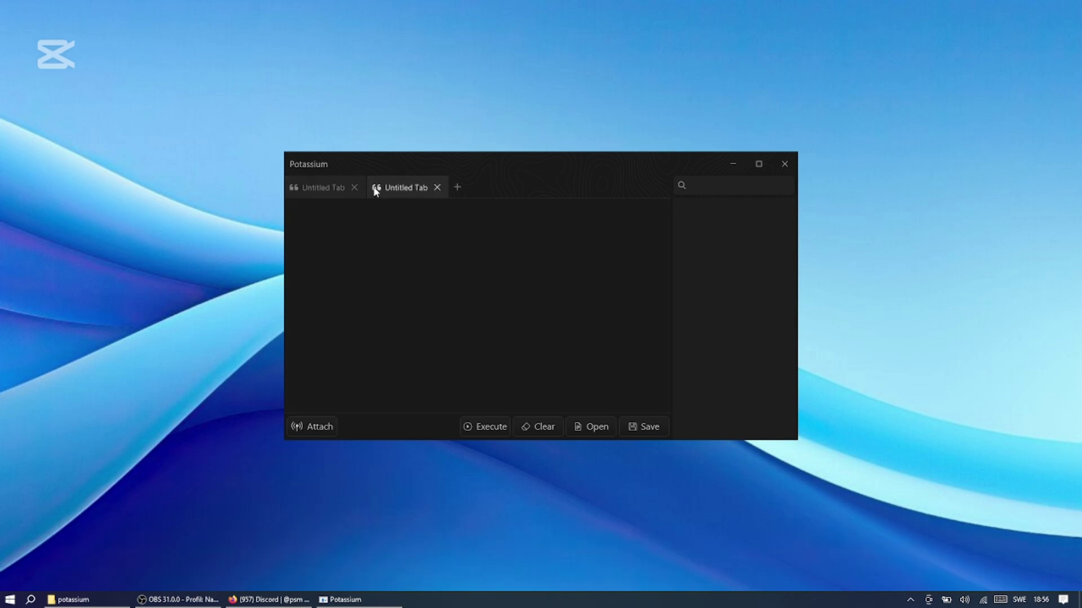
{"action": "key", "text": "ctrl+a"}
{"action": "key", "text": "Right"}
{"action": "left_click", "coordinate": [338, 188]}
{"action": "left_click", "coordinate": [386, 189]}
{"action": "left_click", "coordinate": [457, 187]}
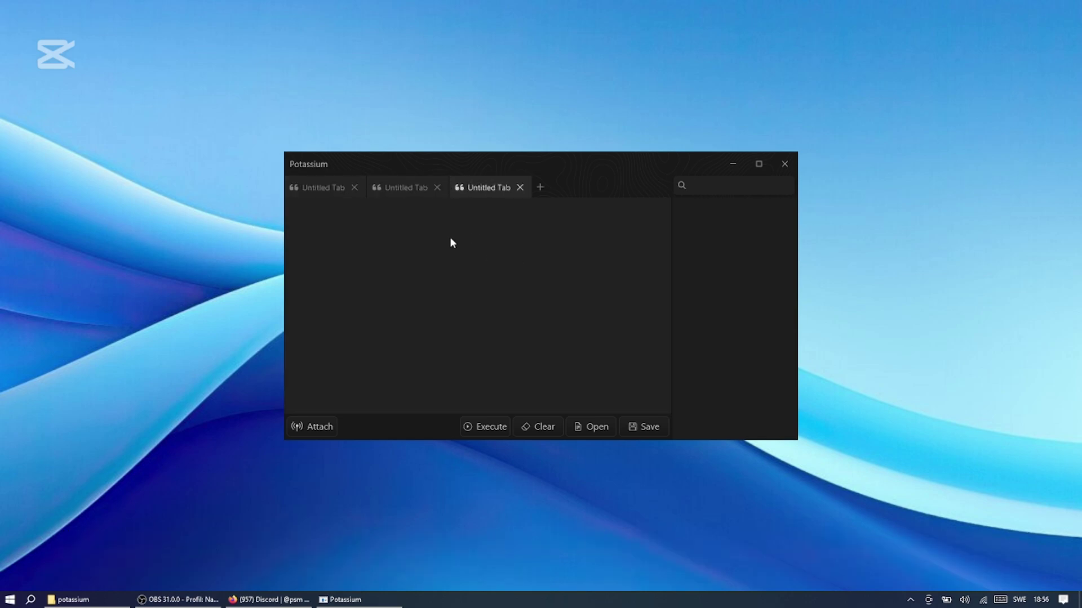
{"action": "key", "text": "ctrl+a"}
{"action": "key", "text": "Right"}
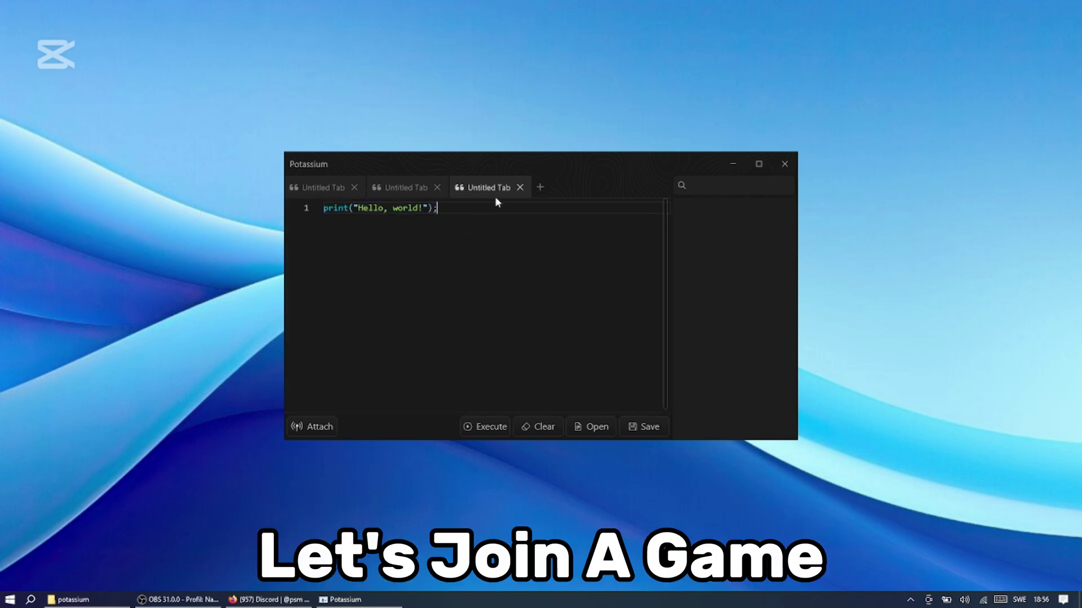
{"action": "left_click", "coordinate": [539, 188]}
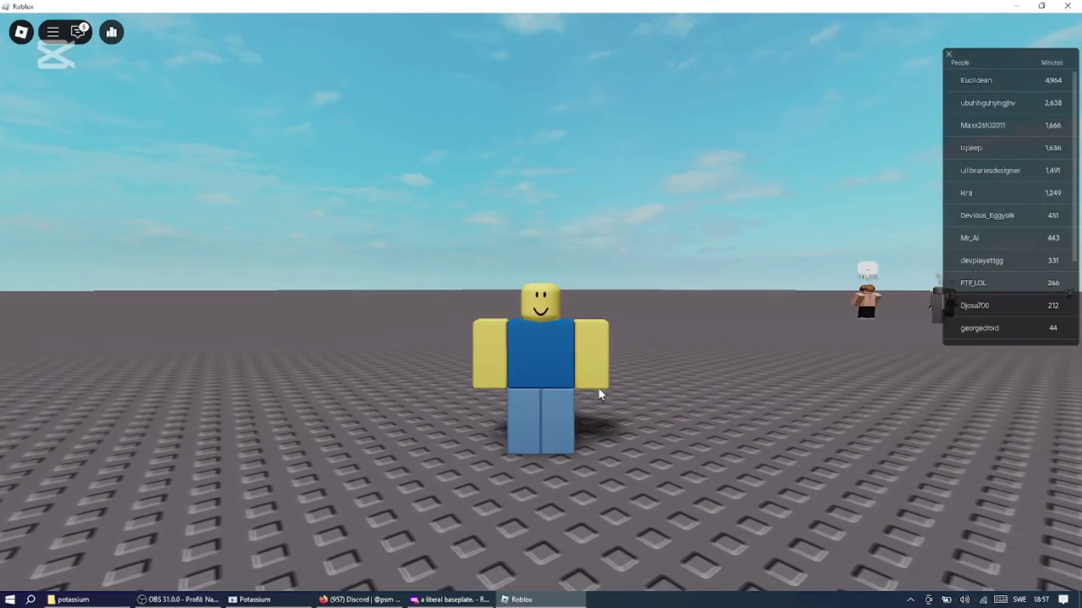
- Hide the player list in the Roblox game and bring the Potassium window in front of it
{"action": "key", "text": "Tab"}
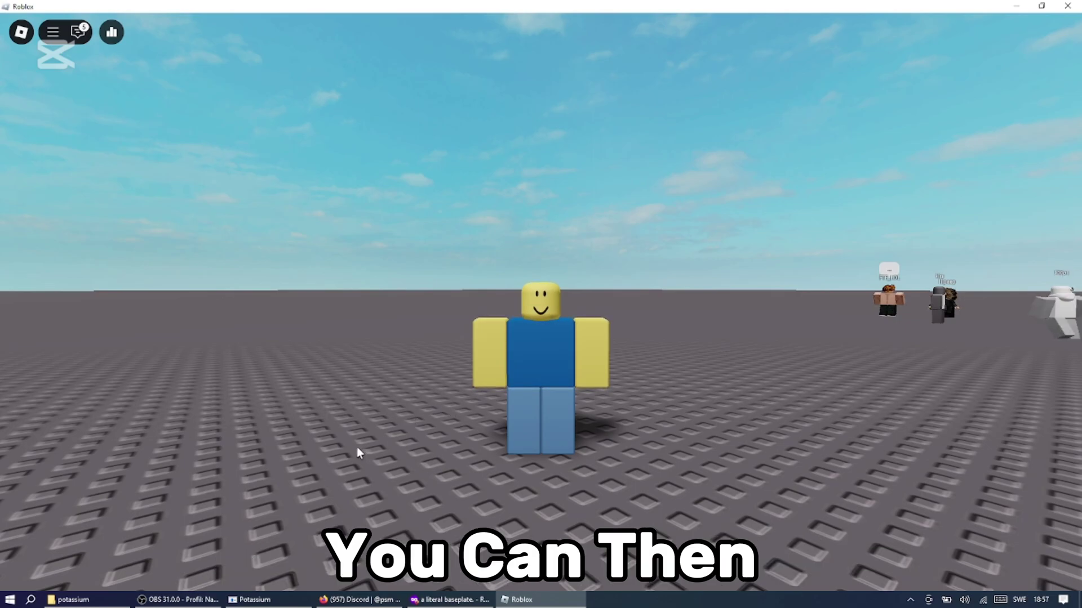
{"action": "left_click", "coordinate": [280, 602]}
{"action": "left_click_drag", "start_coordinate": [520, 162], "coordinate": [350, 173]}
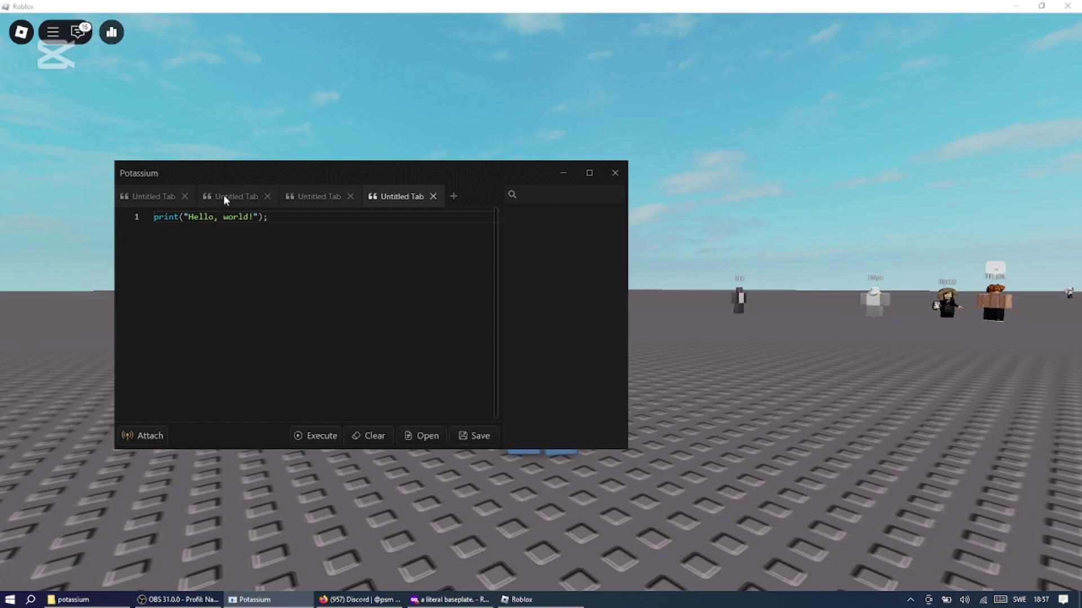
- Move the Potassium window away from the game's centre and open Roblox's Developer Console
{"action": "left_click_drag", "start_coordinate": [222, 192], "coordinate": [438, 273]}
{"action": "left_click", "coordinate": [436, 274]}
{"action": "key", "text": "F9"}
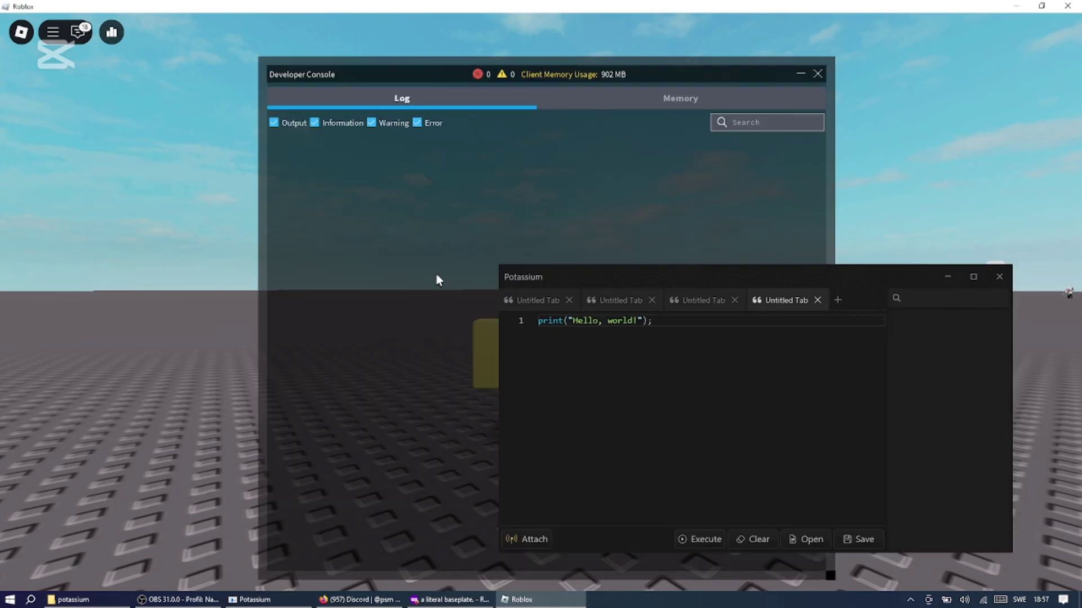
- Attach Potassium to the running Roblox game and execute the "Hello, world!" print script several times
{"action": "left_click", "coordinate": [569, 477]}
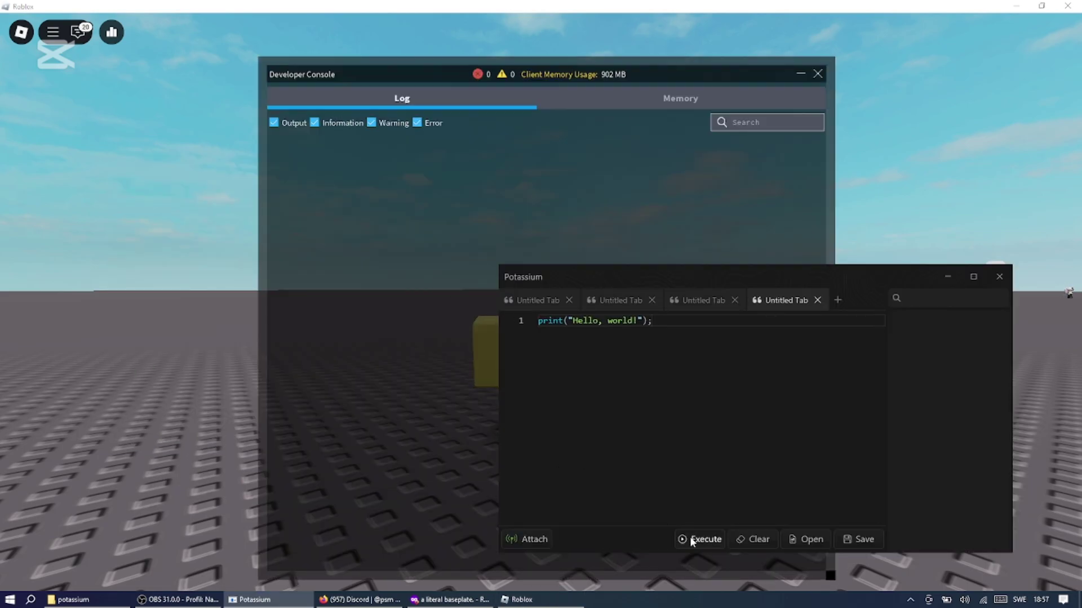
{"action": "left_click_drag", "start_coordinate": [642, 270], "coordinate": [601, 215]}
{"action": "left_click", "coordinate": [646, 484]}
{"action": "left_click", "coordinate": [648, 482]}
{"action": "left_click", "coordinate": [648, 482]}
{"action": "left_click", "coordinate": [648, 483]}
{"action": "left_click", "coordinate": [647, 483]}
{"action": "left_click", "coordinate": [648, 482]}
{"action": "left_click", "coordinate": [648, 483]}
{"action": "left_click", "coordinate": [648, 482]}
{"action": "left_click", "coordinate": [648, 483]}
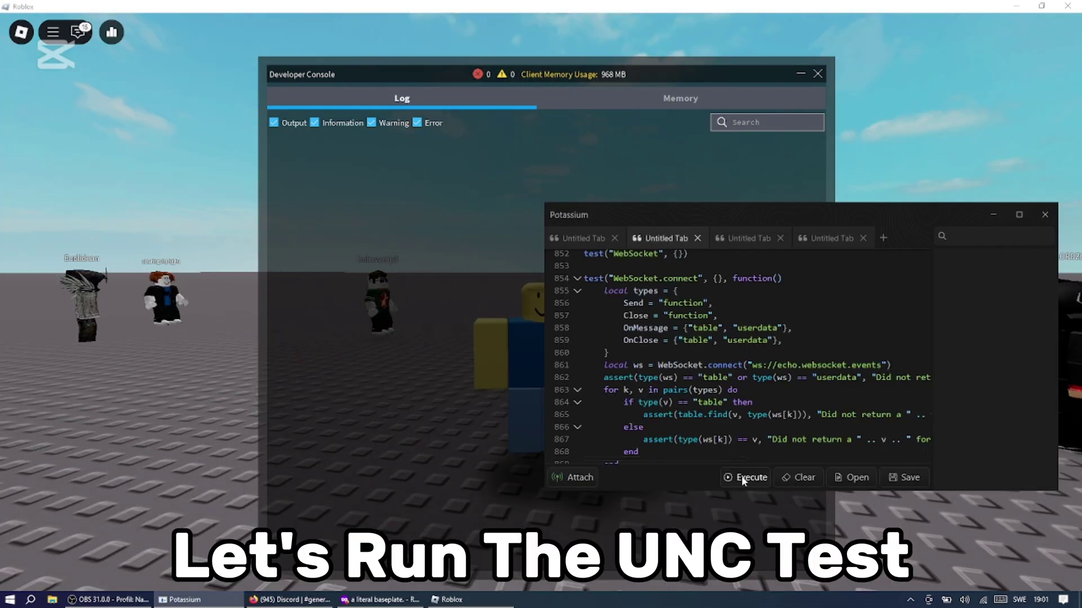
- Execute the UNC test script in Potassium and review its full output in Roblox's Developer Console log
{"action": "left_click", "coordinate": [727, 477]}
{"action": "left_click", "coordinate": [445, 599]}
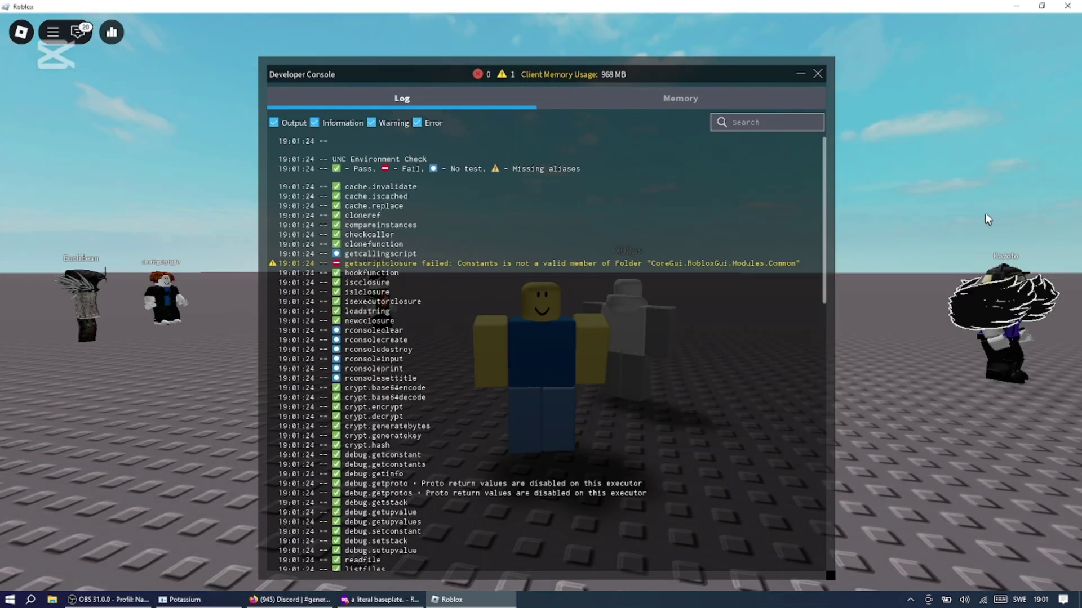
{"action": "left_click_drag", "start_coordinate": [825, 162], "coordinate": [820, 435]}
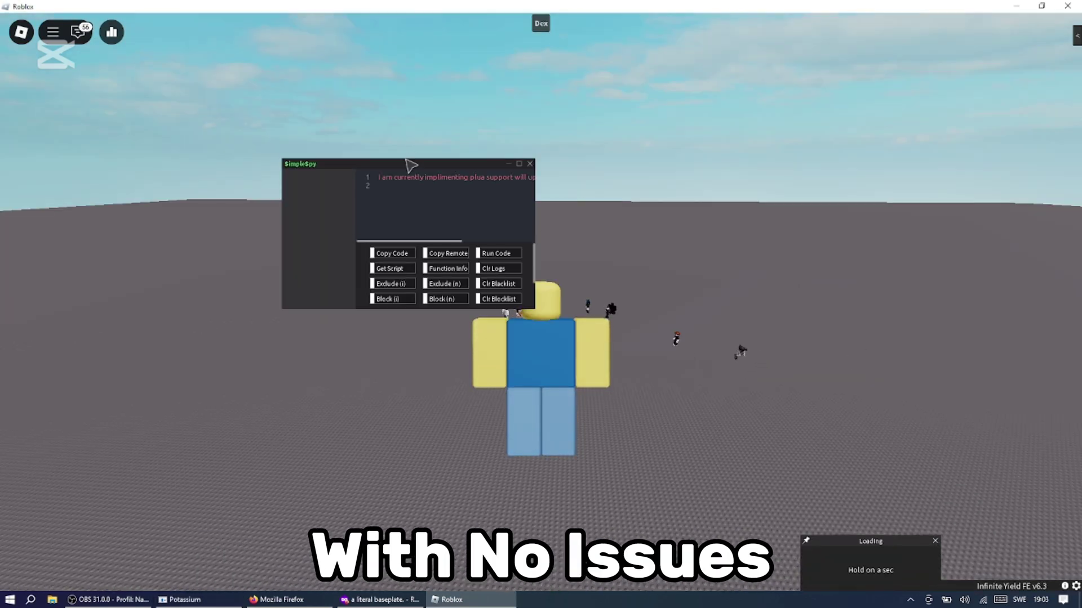
- Move the SimpleSpy window aside in the baseplate game and toggle Auto Farm Nearest in redz Hub for Blox Fruits
{"action": "left_click_drag", "start_coordinate": [410, 165], "coordinate": [366, 194]}
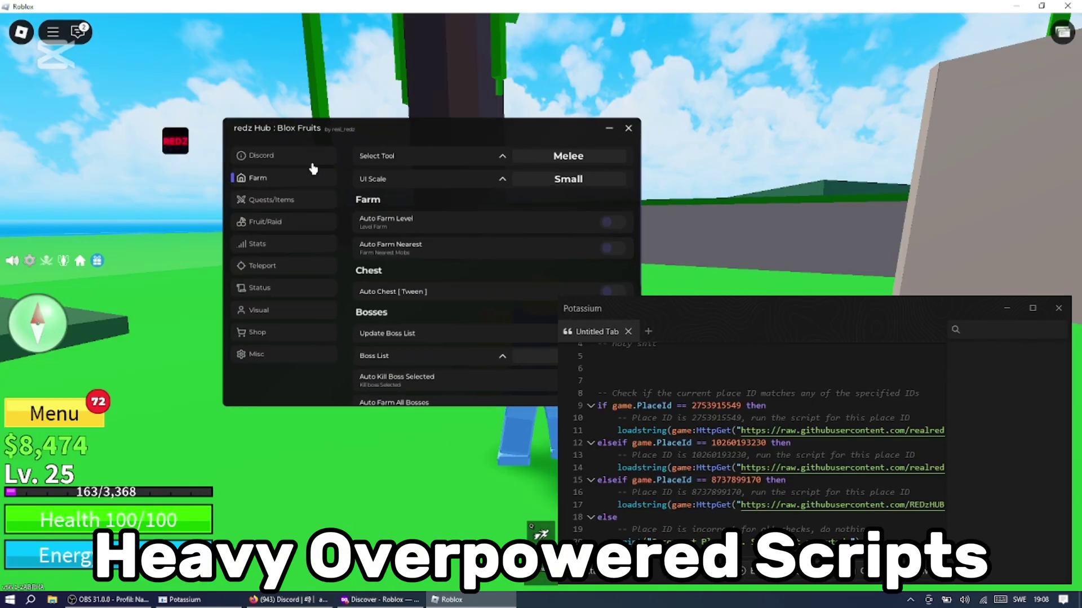
{"action": "left_click", "coordinate": [590, 242]}
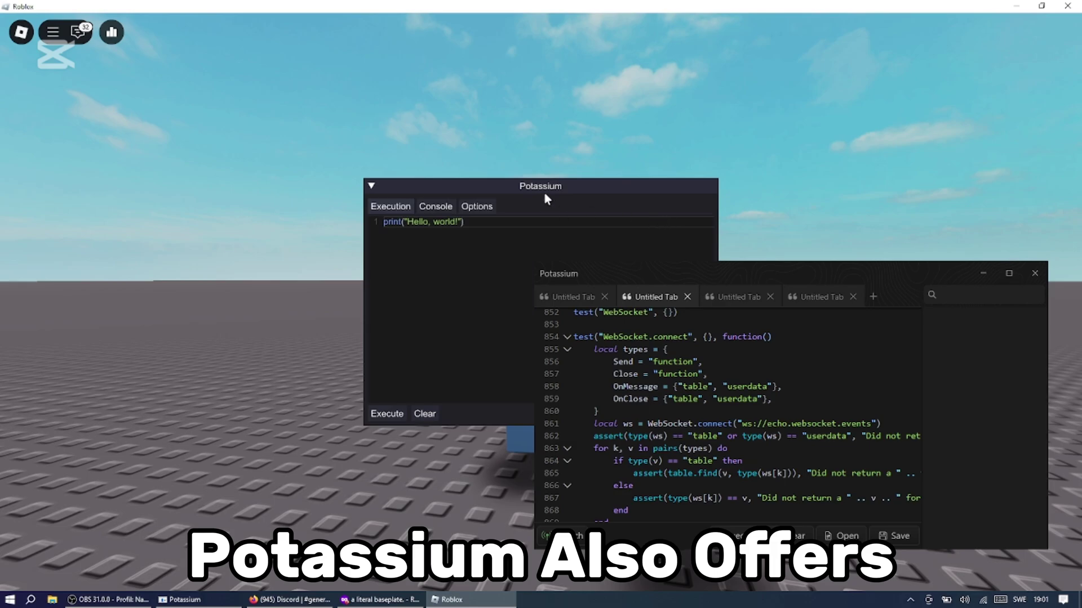
- Move Potassium's in-game window clear of the external editor and open its theme options
{"action": "left_click_drag", "start_coordinate": [543, 192], "coordinate": [283, 262]}
{"action": "left_click", "coordinate": [199, 279]}
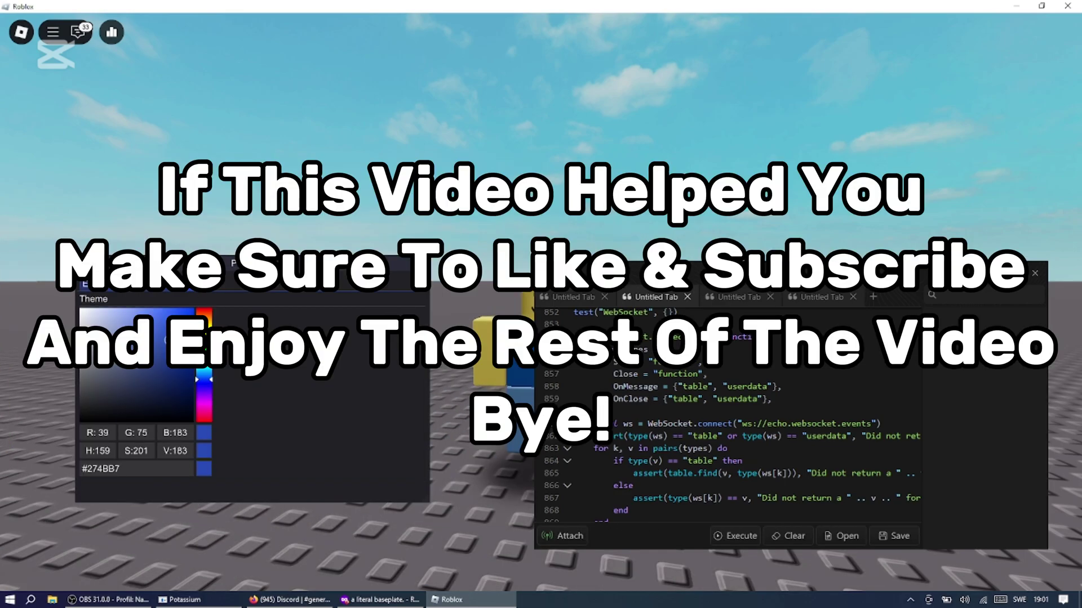